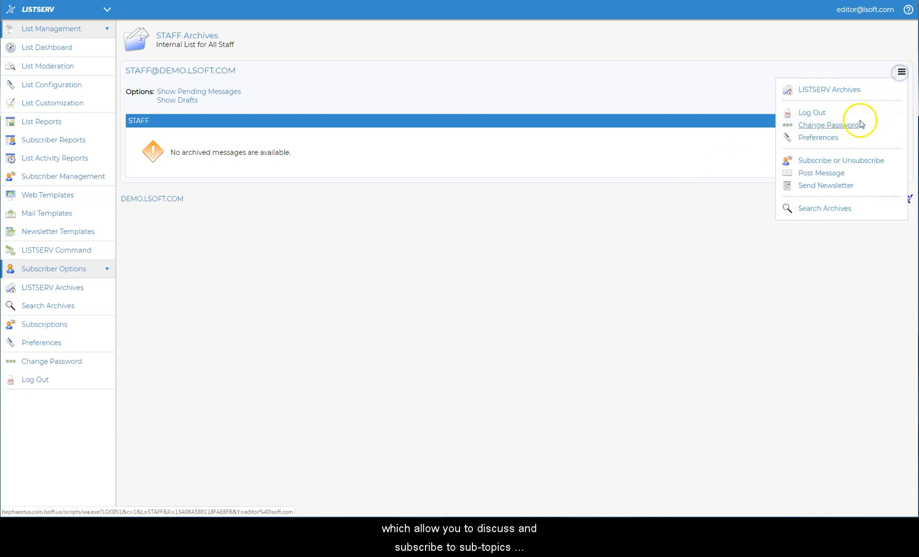
View the STAFF list's subscription settings showing the Marketing and Sales topics ticked
click(841, 160)
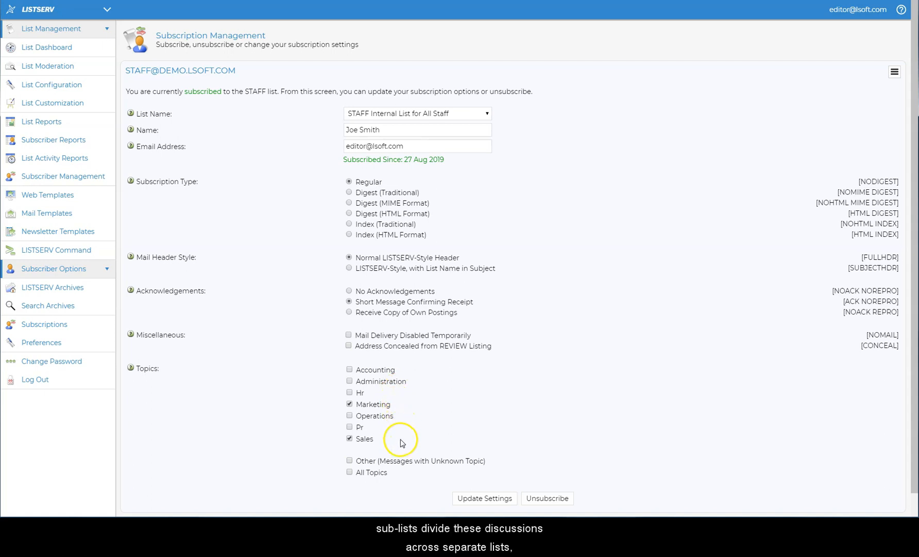
click(894, 71)
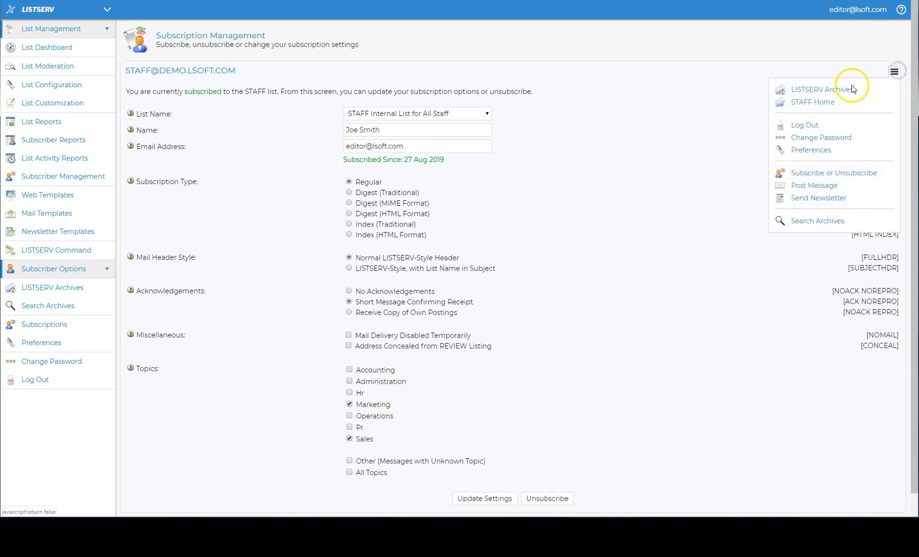
Go to the archive index of all lists and highlight the ALL-DEPTS list title
click(823, 89)
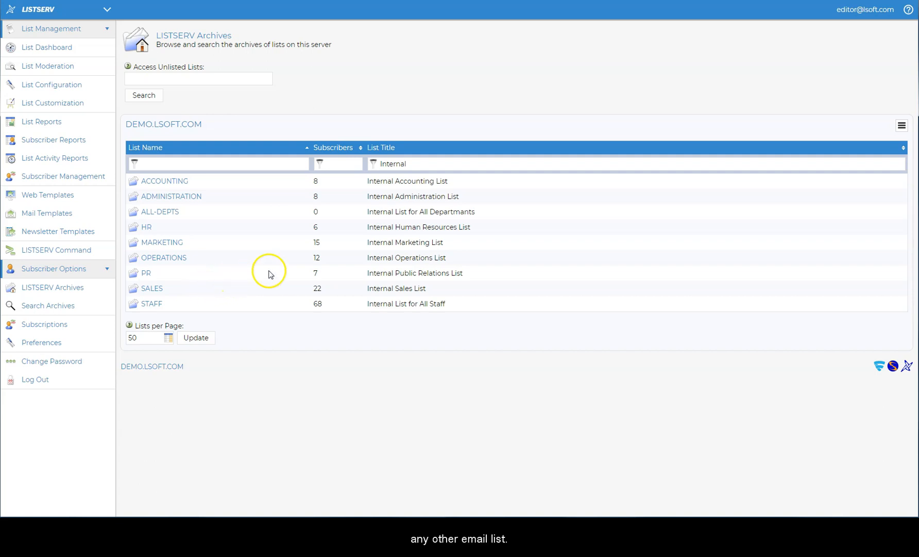
drag(476, 211, 367, 213)
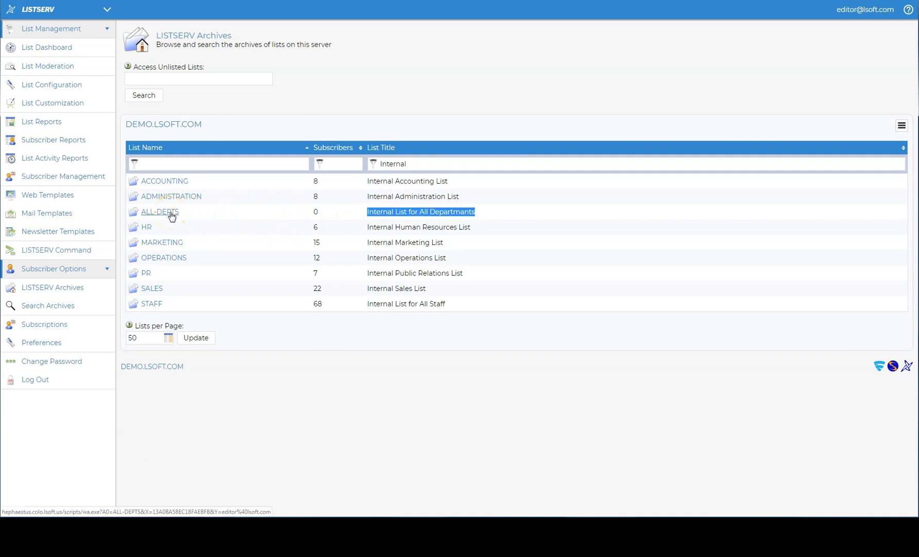
Enter the ALL-DEPTS list and bring up its configuration's keyword search for sub-lists
click(172, 214)
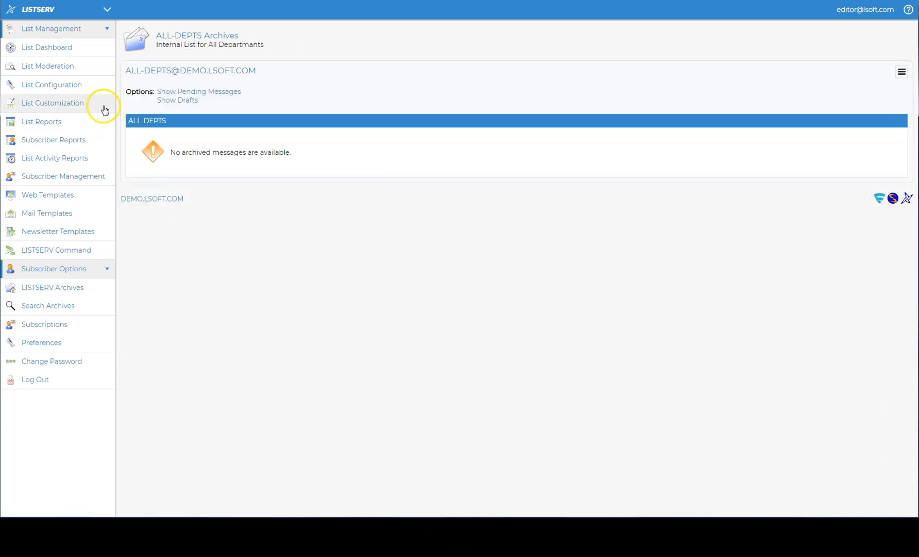
click(91, 86)
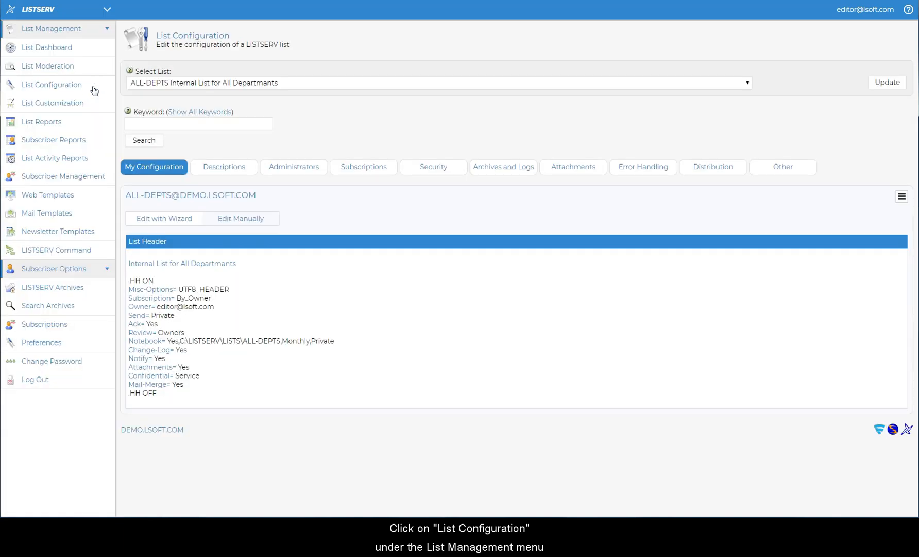
click(157, 126)
text(sub-lists)
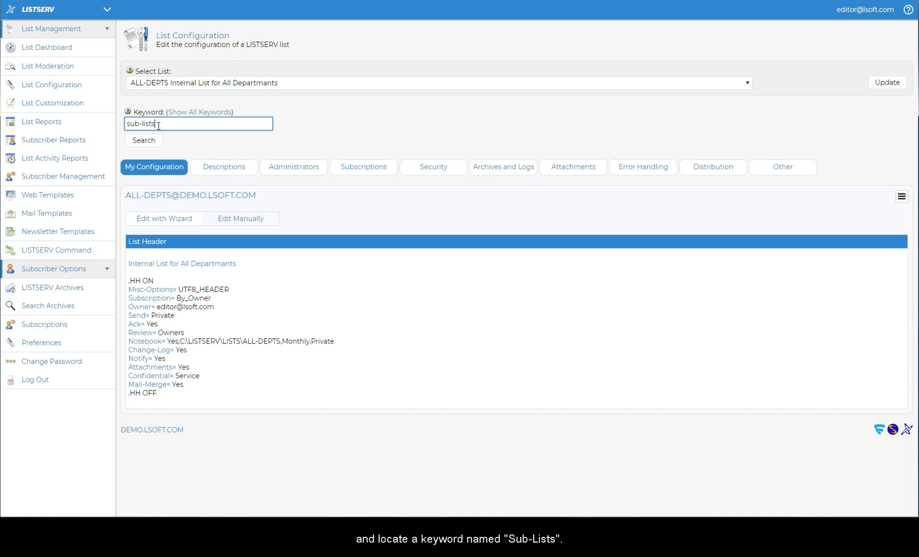
Fill Sub-Lists= with ACCOUNTING, ADMINISTRATION, HR, MARKETING, OPERATIONS, PR and SALES
click(145, 140)
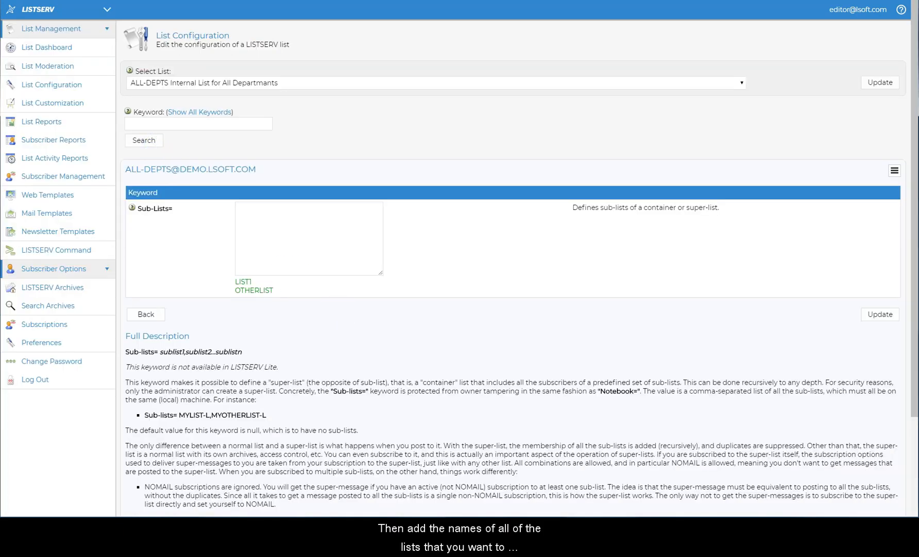
click(277, 240)
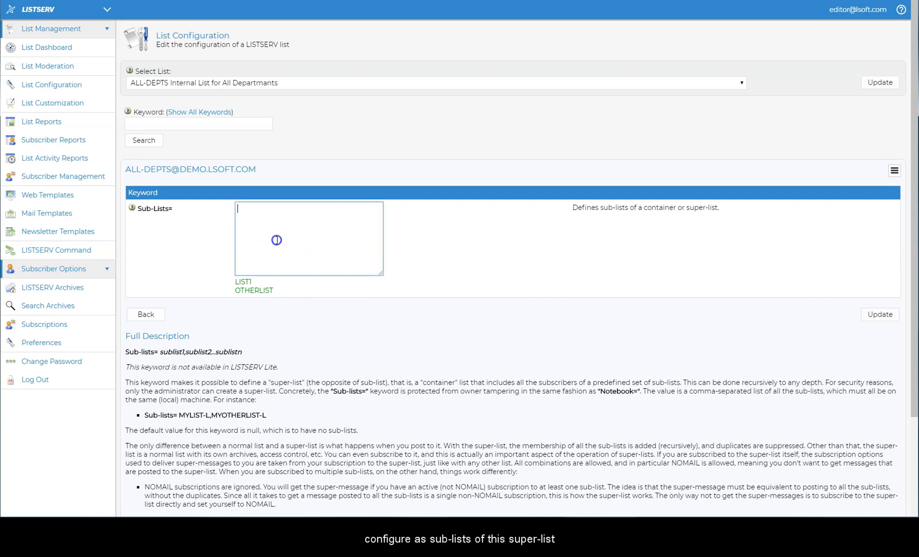
text(ACCOUNTING ADMINISTRATION HR MARKETING OPERATIONS PR SALES)
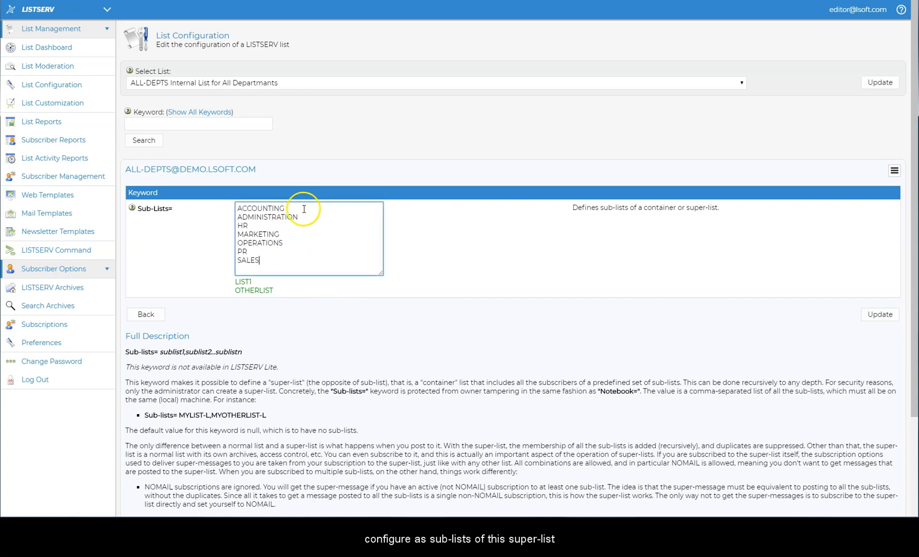
click(305, 210)
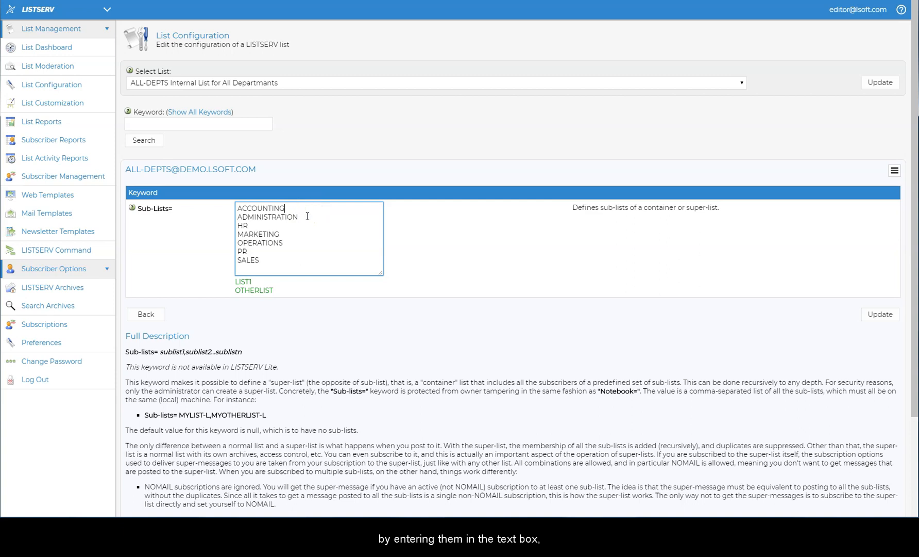
click(306, 216)
click(283, 227)
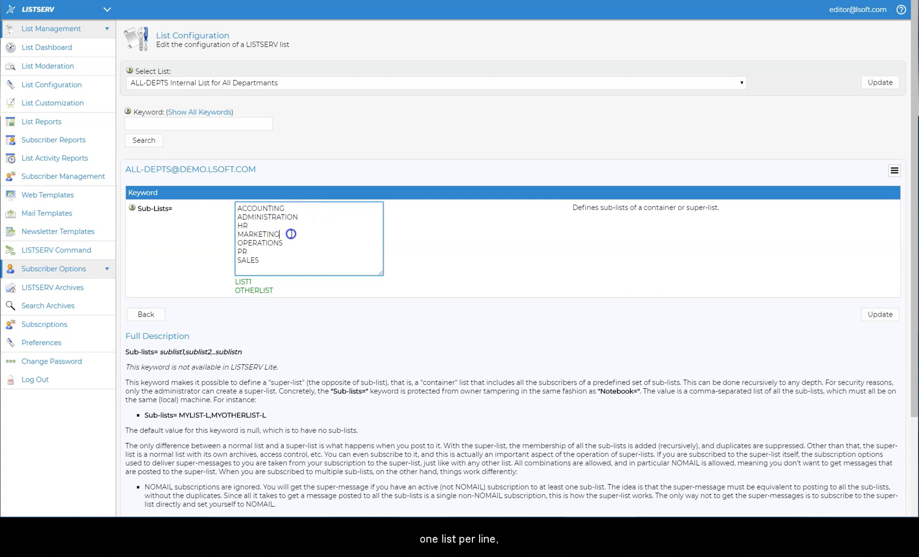
click(302, 243)
click(290, 251)
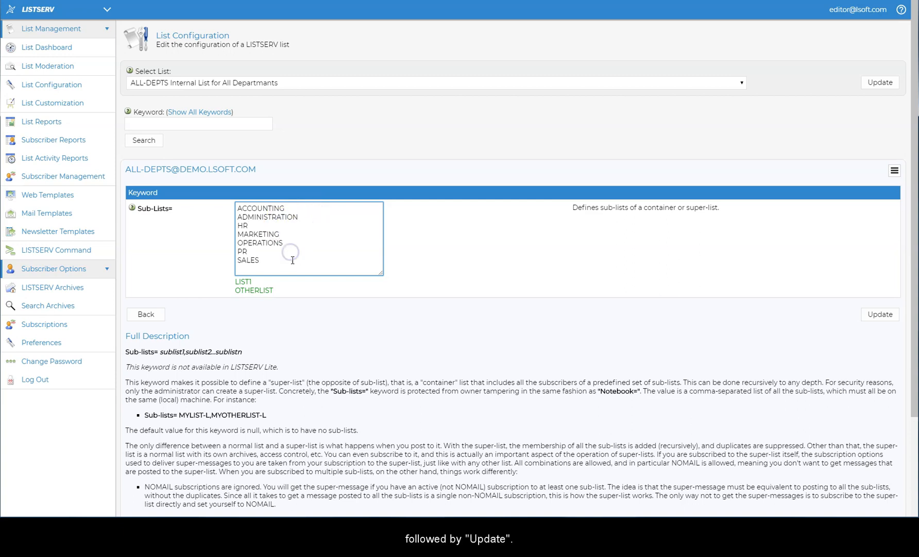
Save the updated ALL-DEPTS header and return toward the list actions menu
click(880, 314)
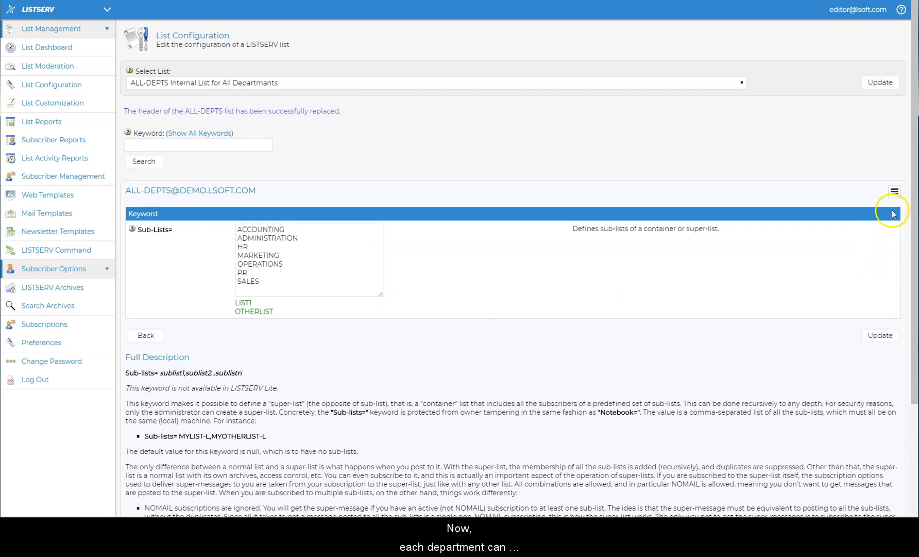
click(894, 192)
Return to the ALL-DEPTS archives and start posting a new message to the list
click(839, 209)
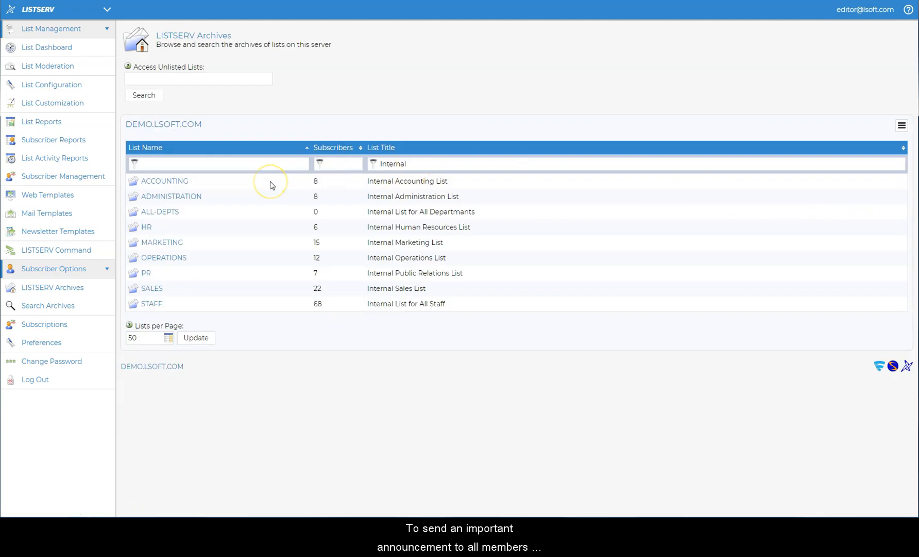
click(176, 211)
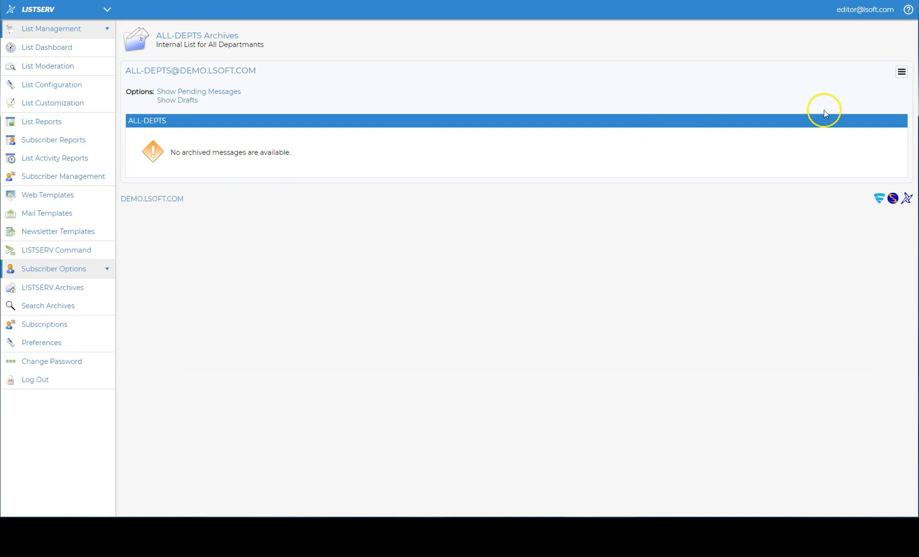
click(902, 69)
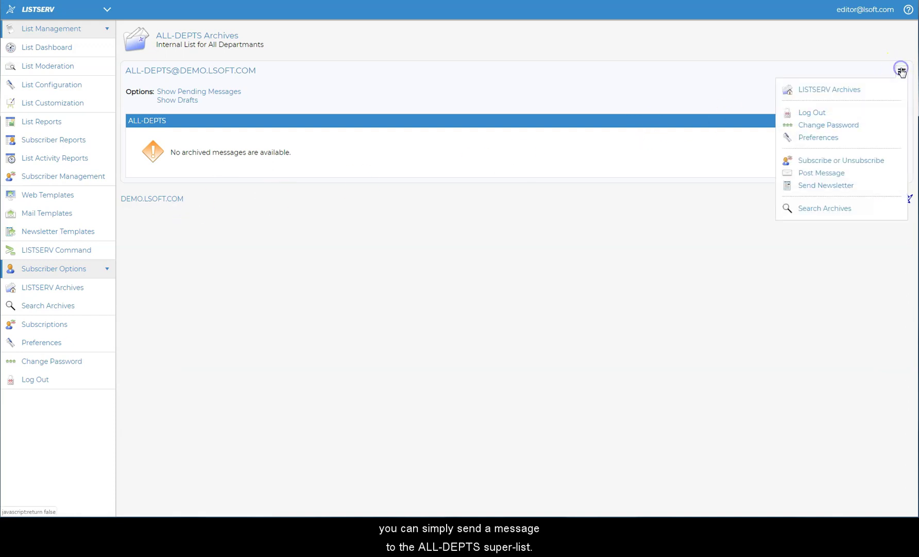
click(823, 174)
Enter the subject Important Announcement and begin the body with Hello Staff,
click(325, 128)
text(Important)
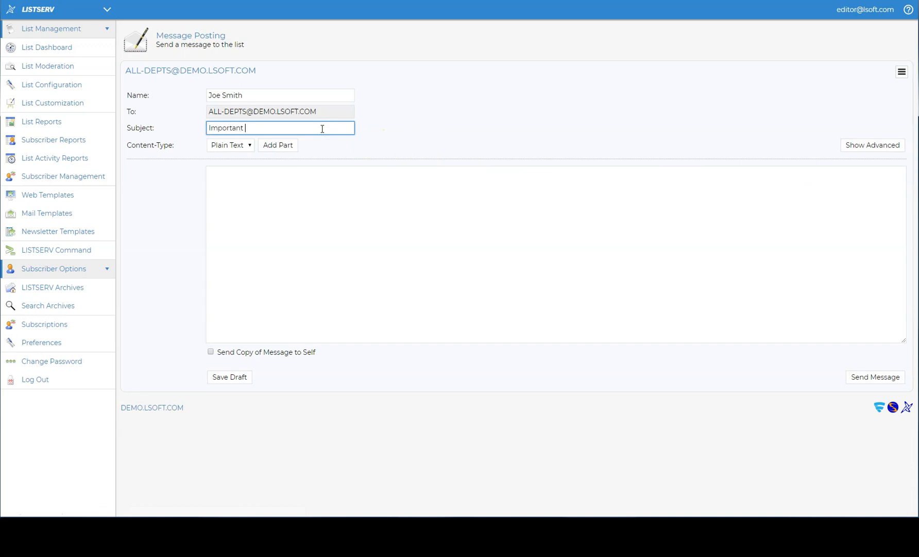
text(Announcement)
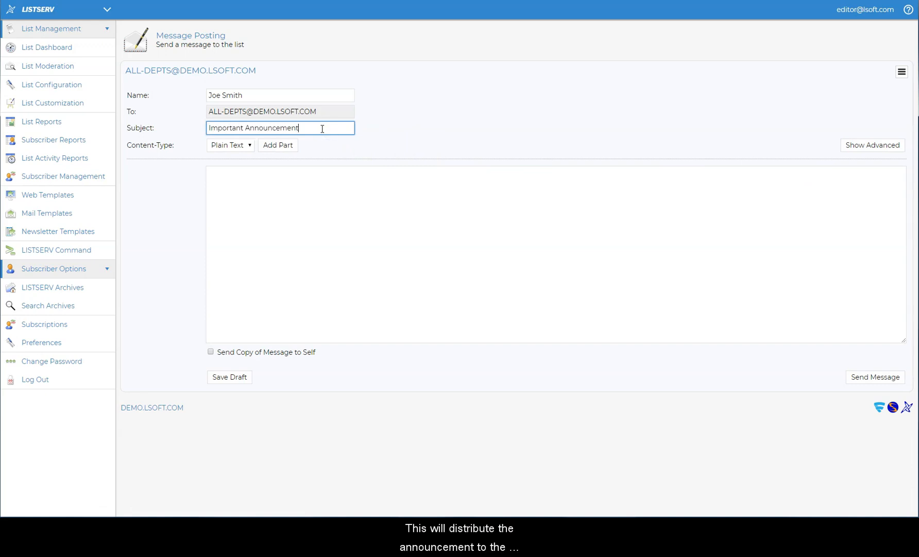
click(304, 175)
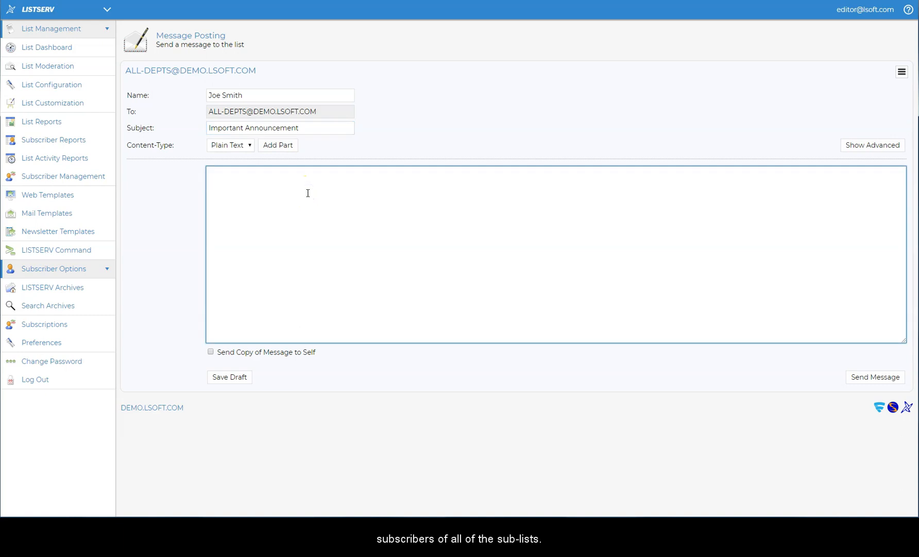
text(Hello S)
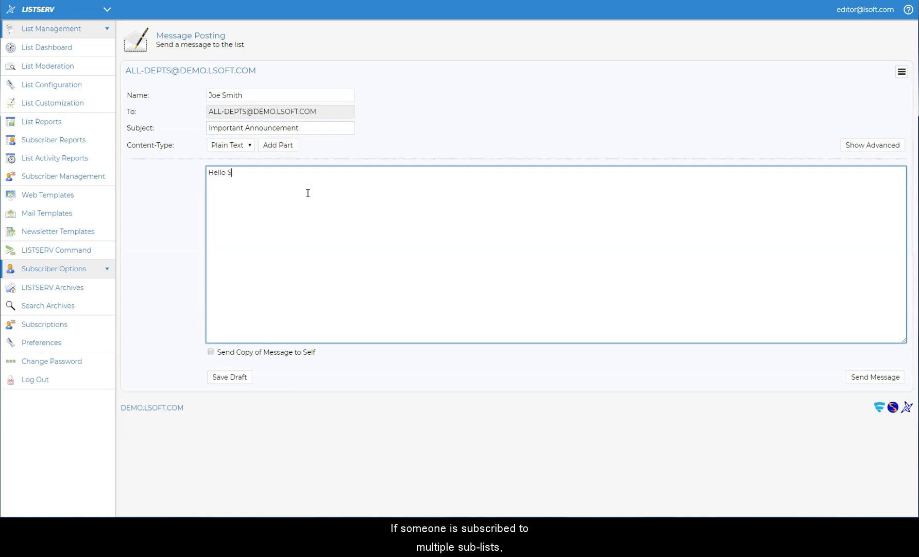